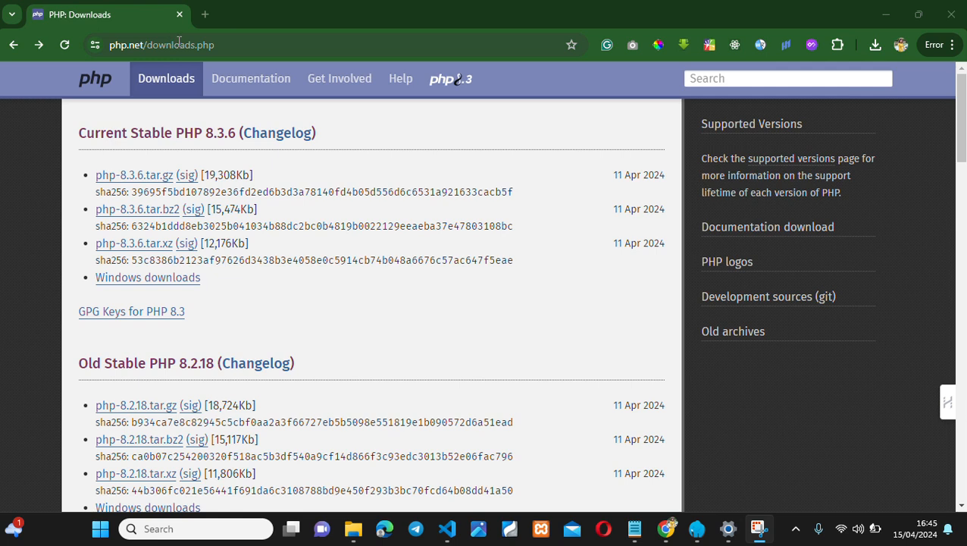
Open the Windows downloads page for the current stable PHP release
{"action": "left_click", "coordinate": [230, 45]}
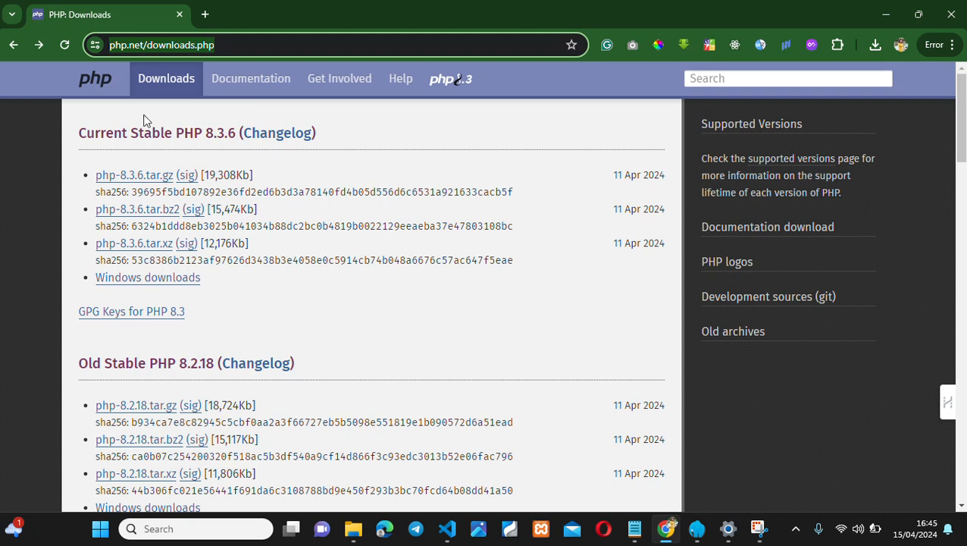
{"action": "left_click", "coordinate": [164, 285]}
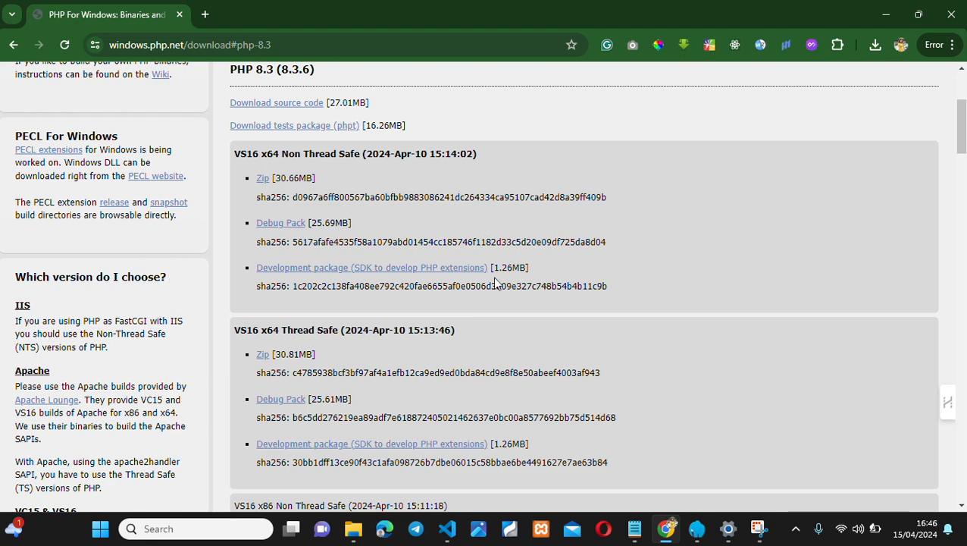
Look through the Windows builds listed for each PHP version, down to the PHP 8.0 (8.0.30) section
{"action": "scroll", "coordinate": [494, 282], "scroll_direction": "up", "scroll_amount": 2}
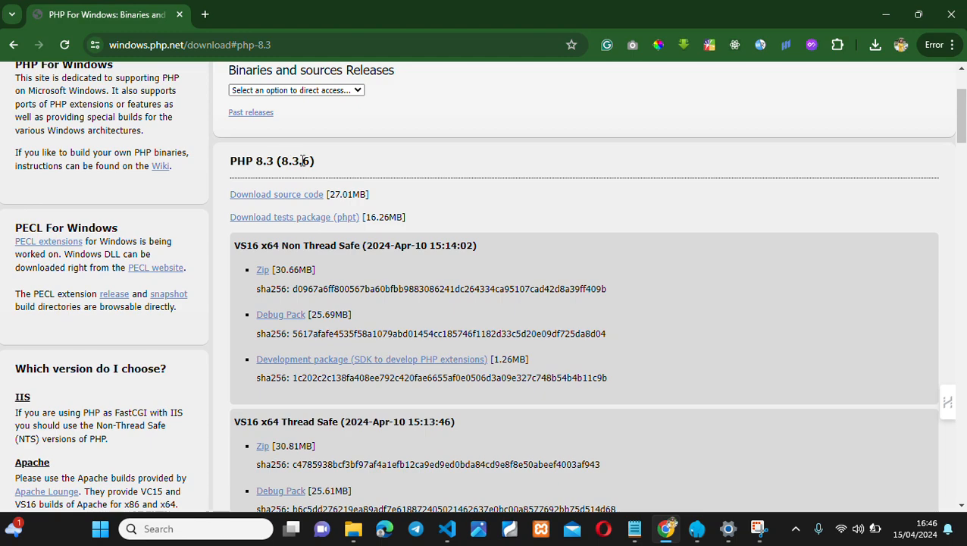
{"action": "scroll", "coordinate": [360, 170], "scroll_direction": "up", "scroll_amount": 2}
{"action": "scroll", "coordinate": [360, 170], "scroll_direction": "down", "scroll_amount": 4}
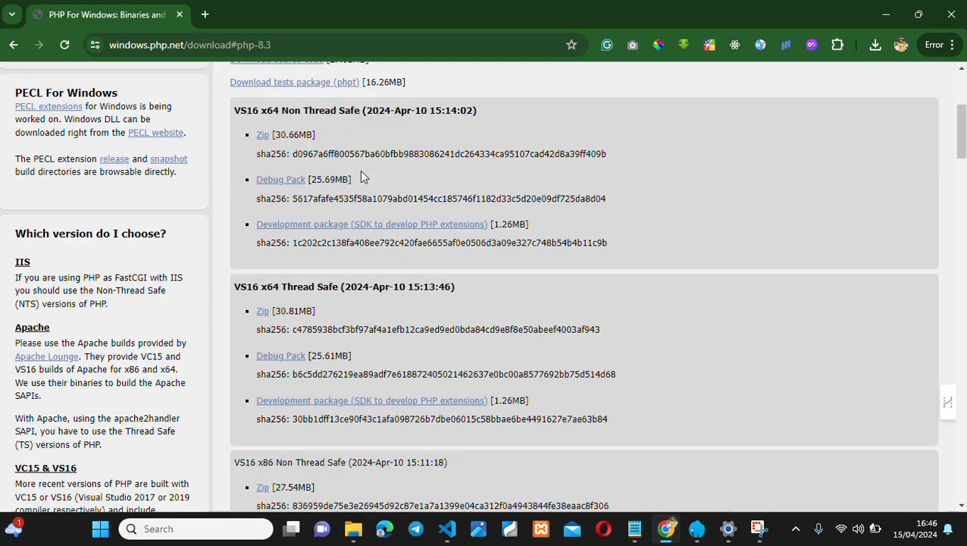
{"action": "scroll", "coordinate": [360, 170], "scroll_direction": "down", "scroll_amount": 6}
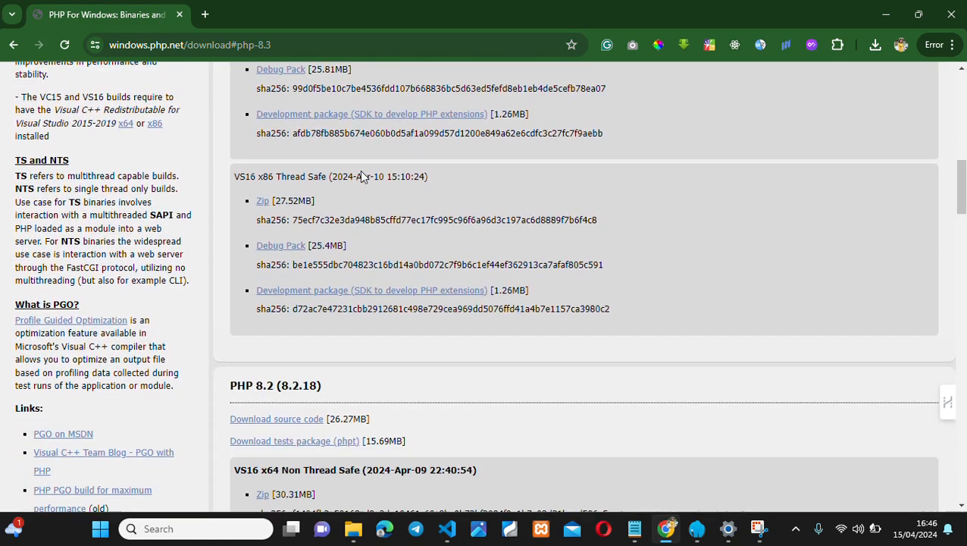
{"action": "scroll", "coordinate": [361, 175], "scroll_direction": "down", "scroll_amount": 3}
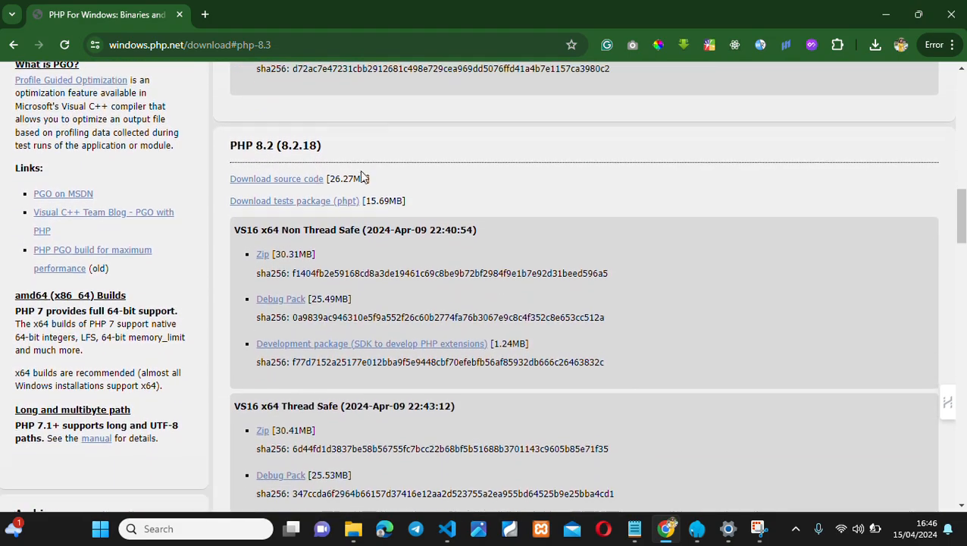
{"action": "scroll", "coordinate": [362, 175], "scroll_direction": "down", "scroll_amount": 4}
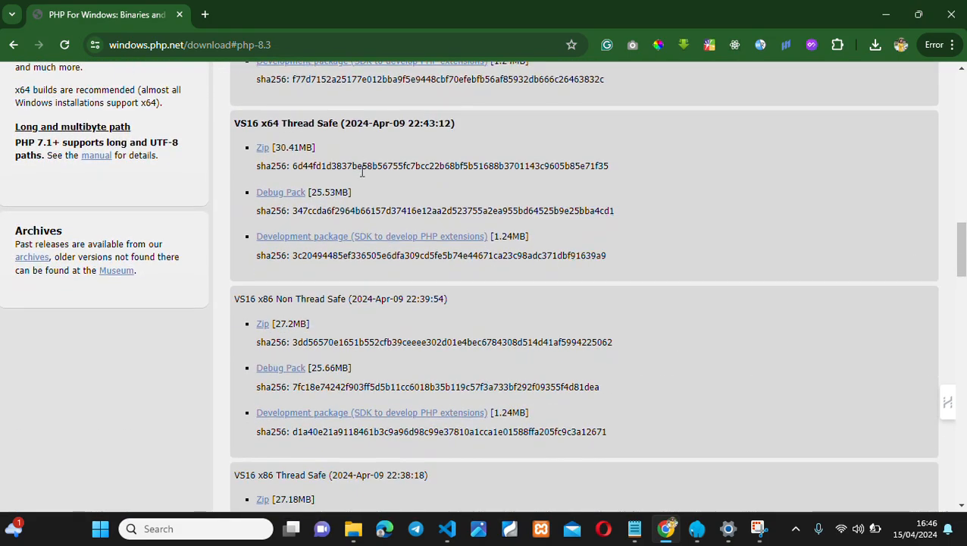
{"action": "scroll", "coordinate": [361, 173], "scroll_direction": "down", "scroll_amount": 7}
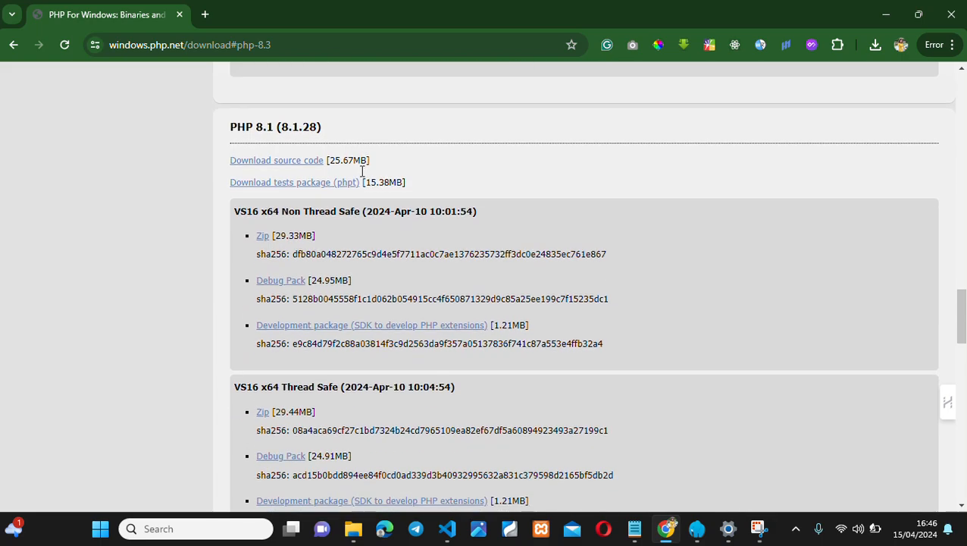
{"action": "scroll", "coordinate": [362, 171], "scroll_direction": "down", "scroll_amount": 1}
{"action": "scroll", "coordinate": [361, 171], "scroll_direction": "down", "scroll_amount": 6}
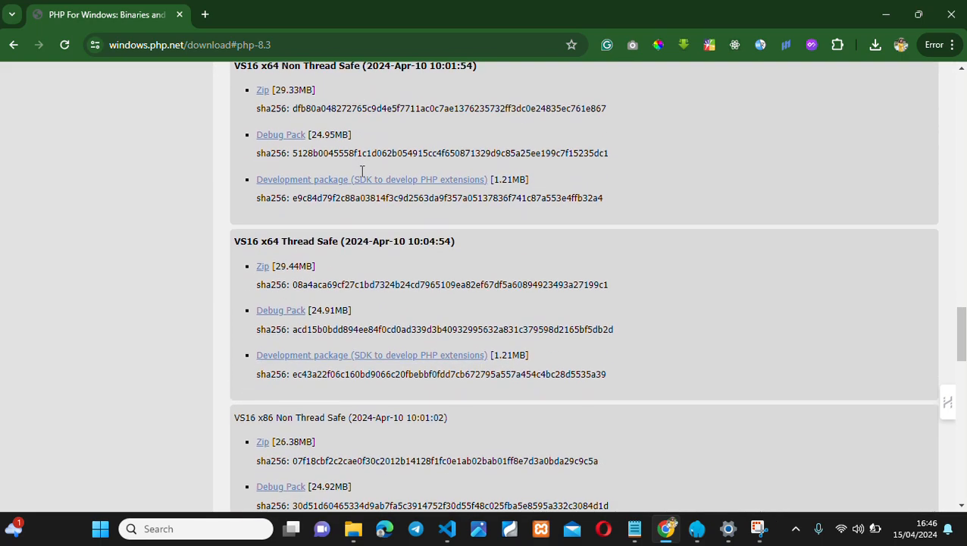
{"action": "scroll", "coordinate": [362, 171], "scroll_direction": "down", "scroll_amount": 3}
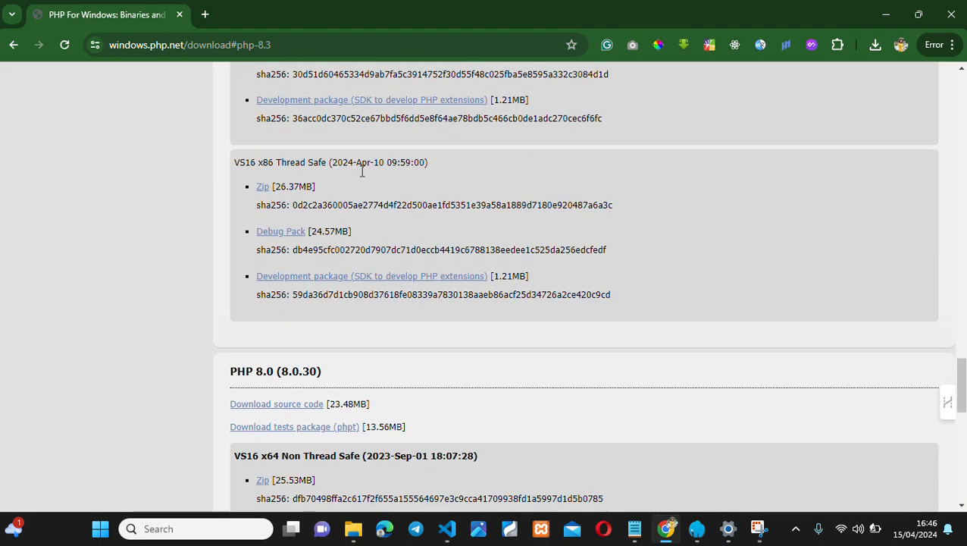
{"action": "scroll", "coordinate": [360, 175], "scroll_direction": "down", "scroll_amount": 2}
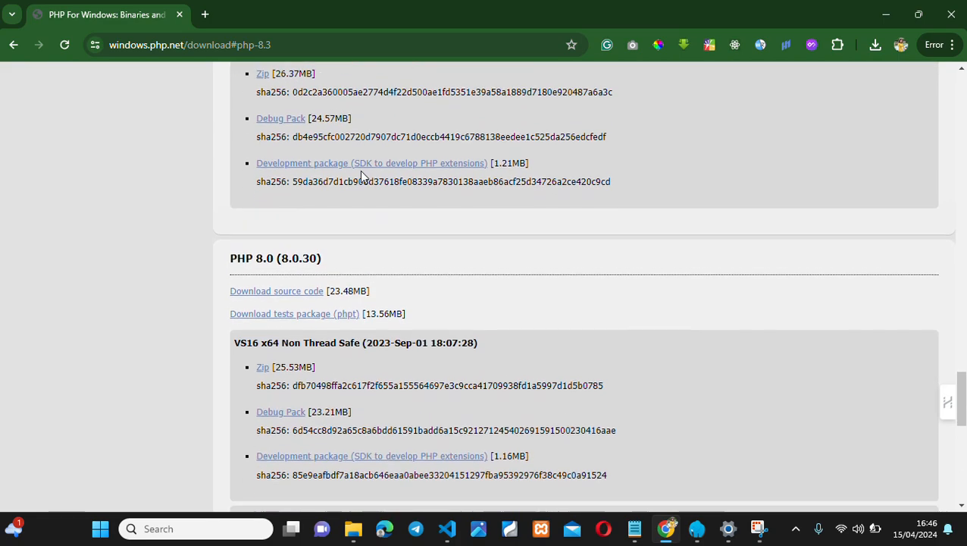
{"action": "scroll", "coordinate": [361, 175], "scroll_direction": "down", "scroll_amount": 2}
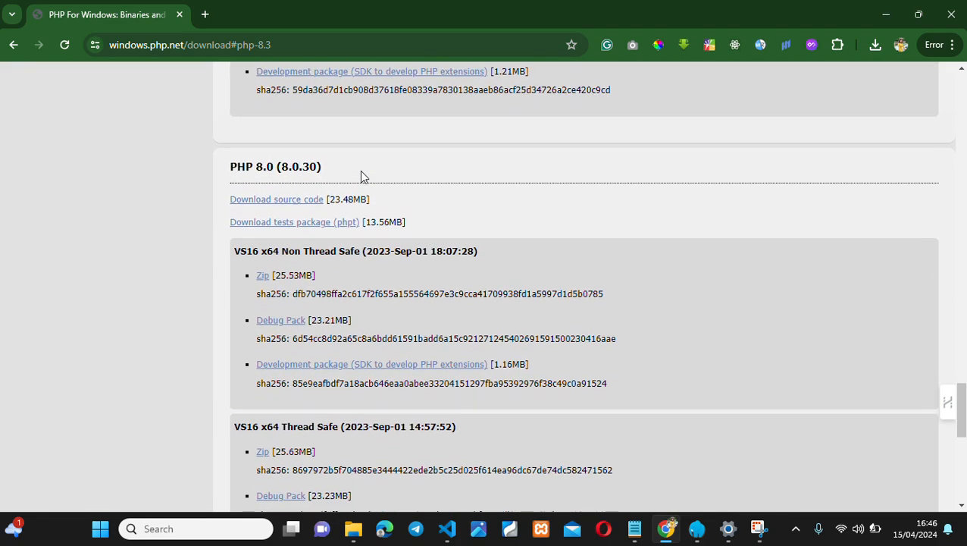
{"action": "scroll", "coordinate": [362, 175], "scroll_direction": "down", "scroll_amount": 1}
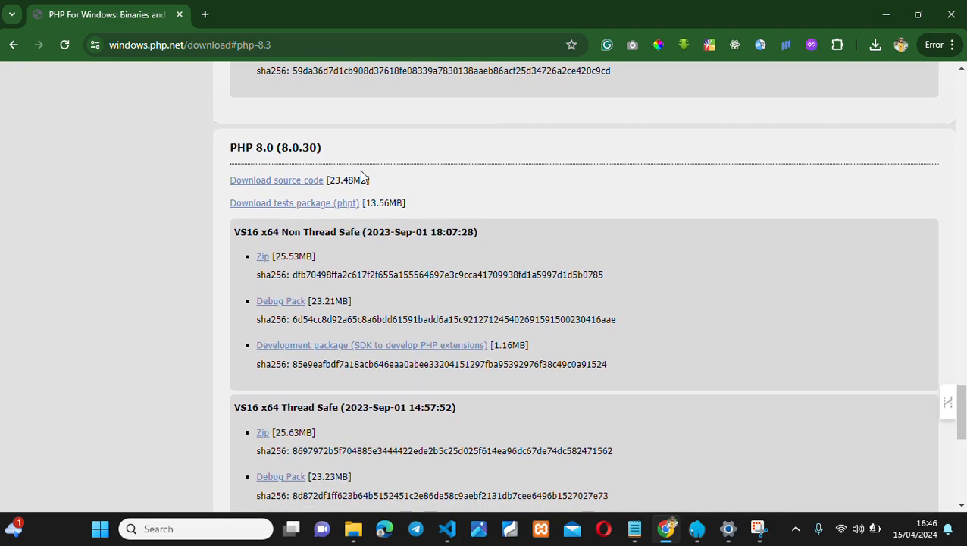
{"action": "scroll", "coordinate": [362, 174], "scroll_direction": "down", "scroll_amount": 1}
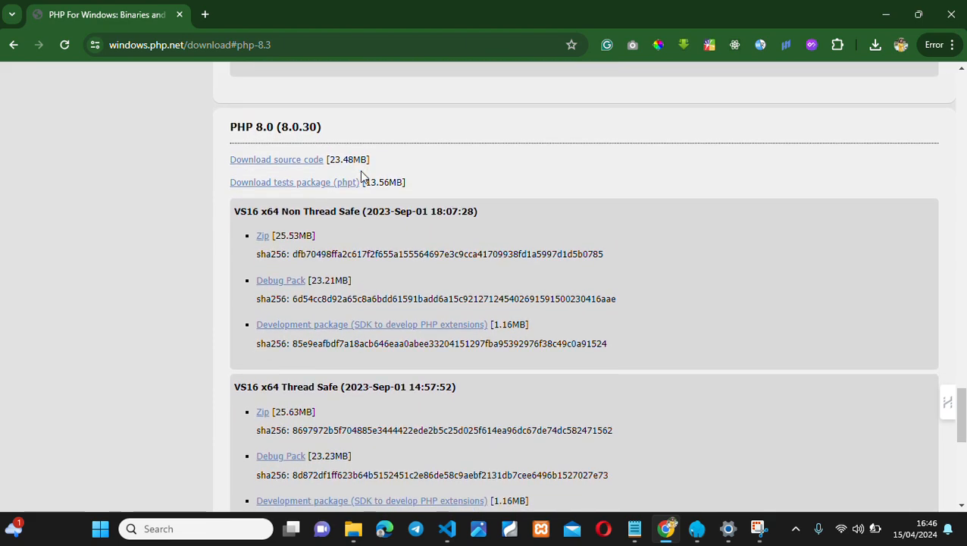
{"action": "scroll", "coordinate": [362, 174], "scroll_direction": "down", "scroll_amount": 1}
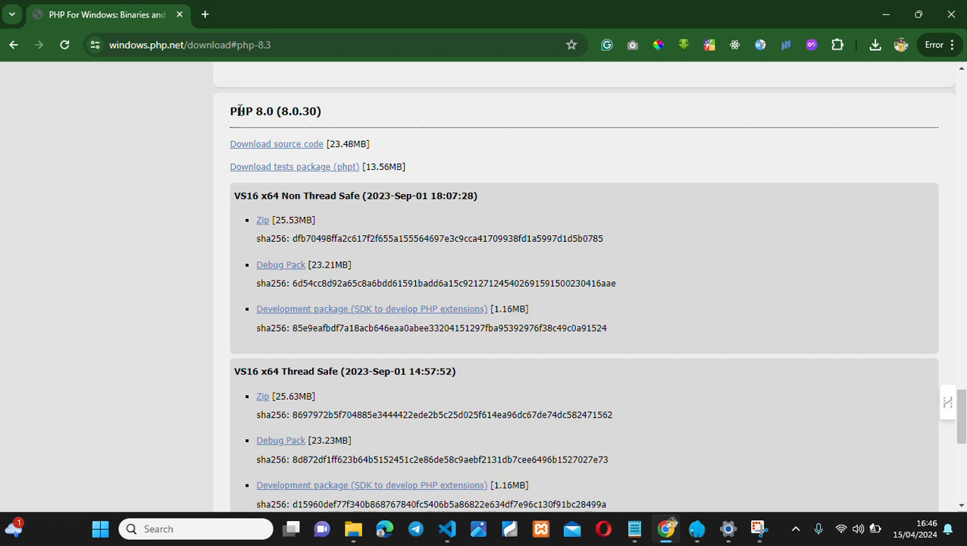
{"action": "left_click_drag", "start_coordinate": [231, 110], "coordinate": [331, 111]}
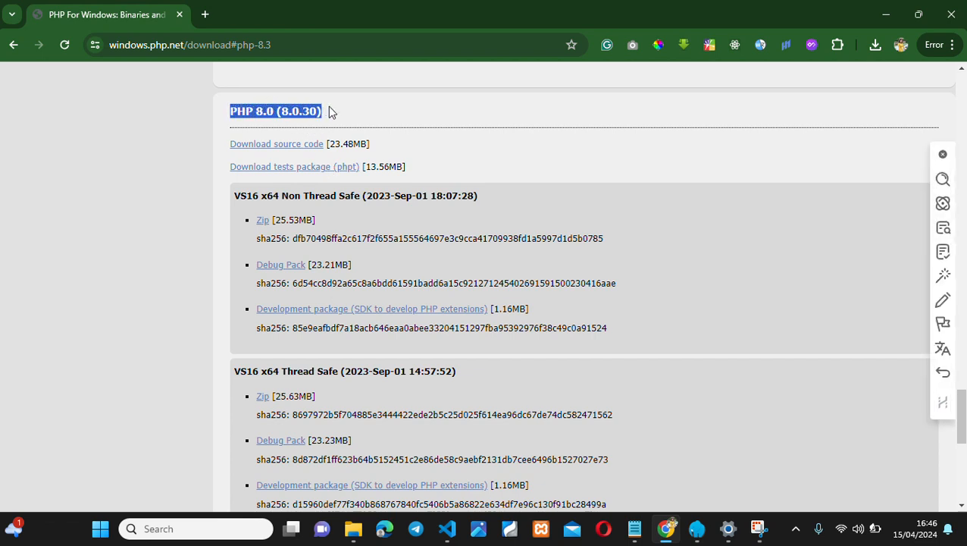
{"action": "left_click", "coordinate": [329, 108]}
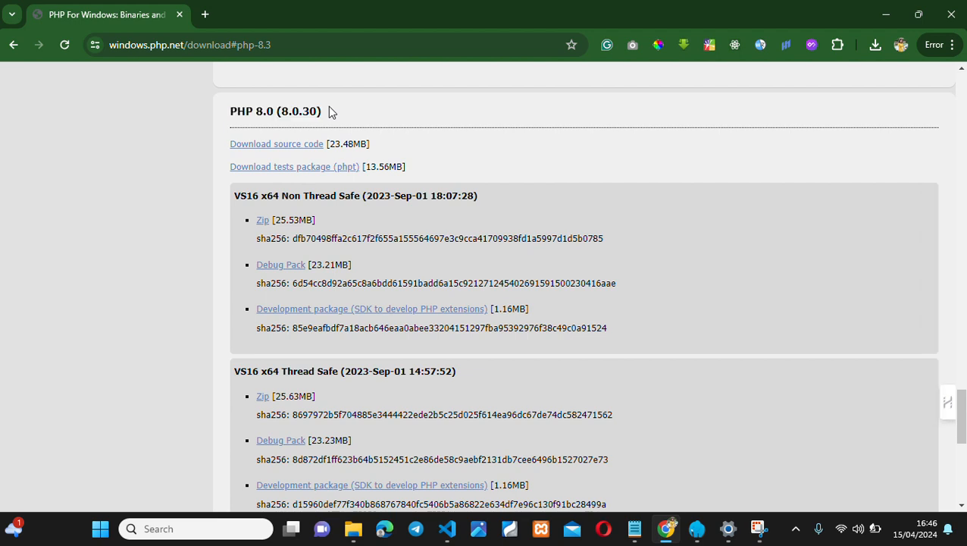
Request the PHP 8.0.30 VS16 x64 Non Thread Safe zip download and cancel saving it
{"action": "left_click", "coordinate": [261, 222]}
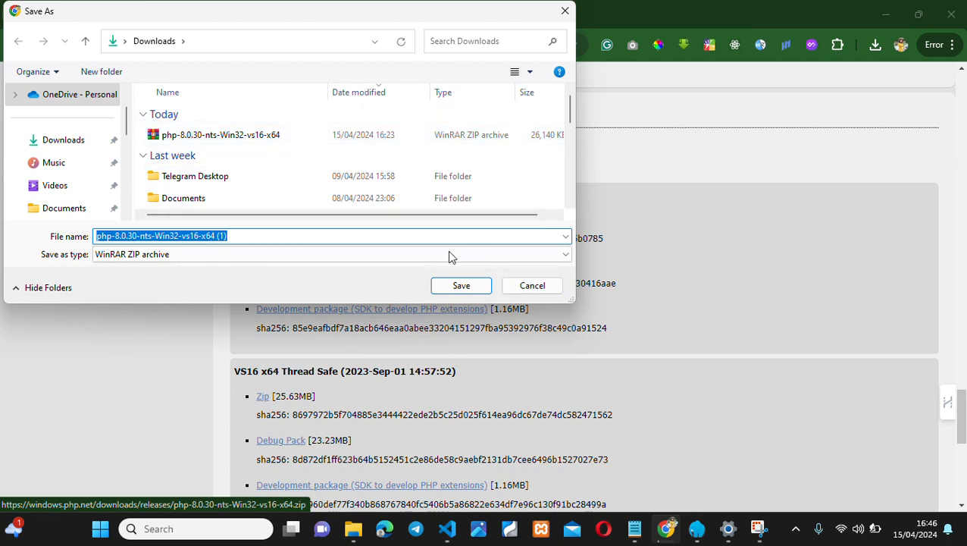
{"action": "left_click", "coordinate": [532, 287]}
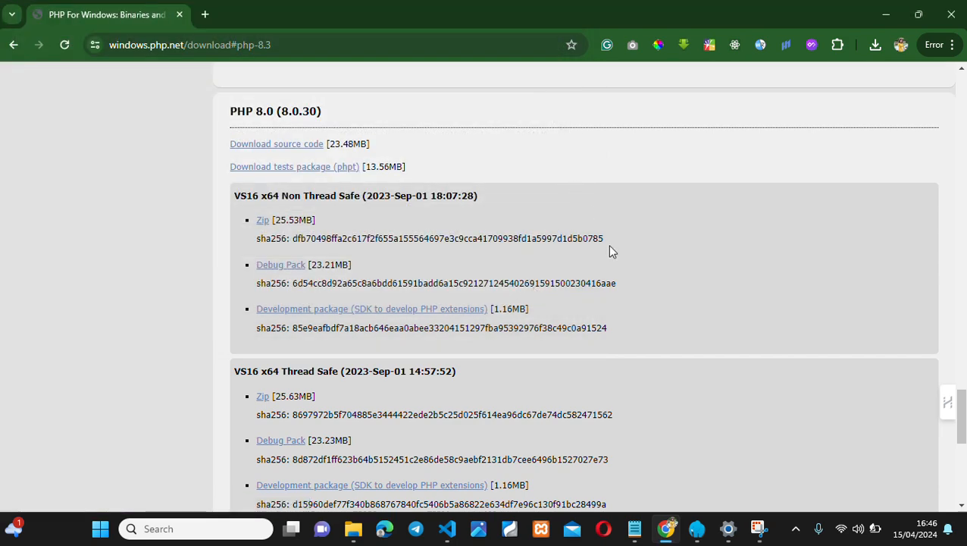
In File Explorer, copy the php-8.0.30-nts-Win32-vs16-x64 archive from the Downloads folder
{"action": "mouse_move", "coordinate": [353, 531]}
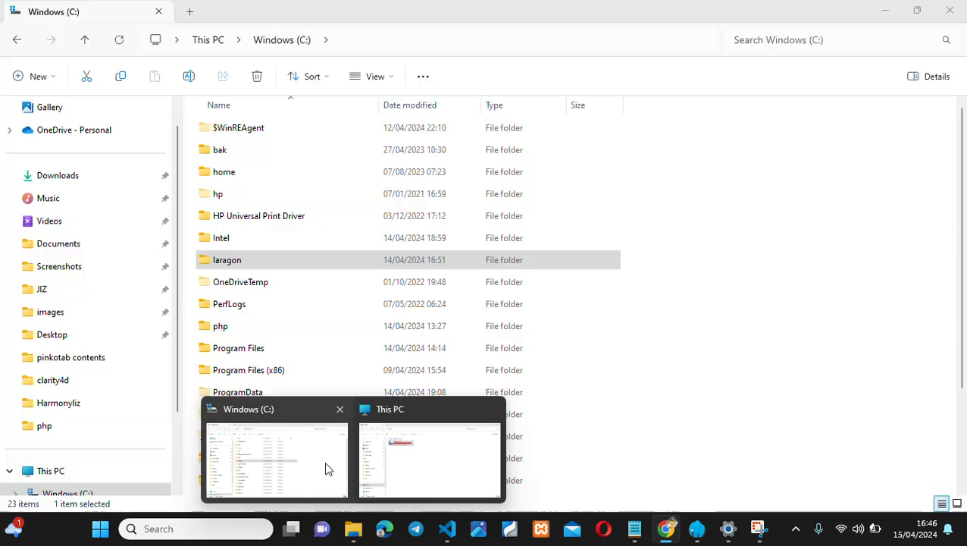
{"action": "left_click", "coordinate": [324, 466]}
{"action": "mouse_move", "coordinate": [366, 538]}
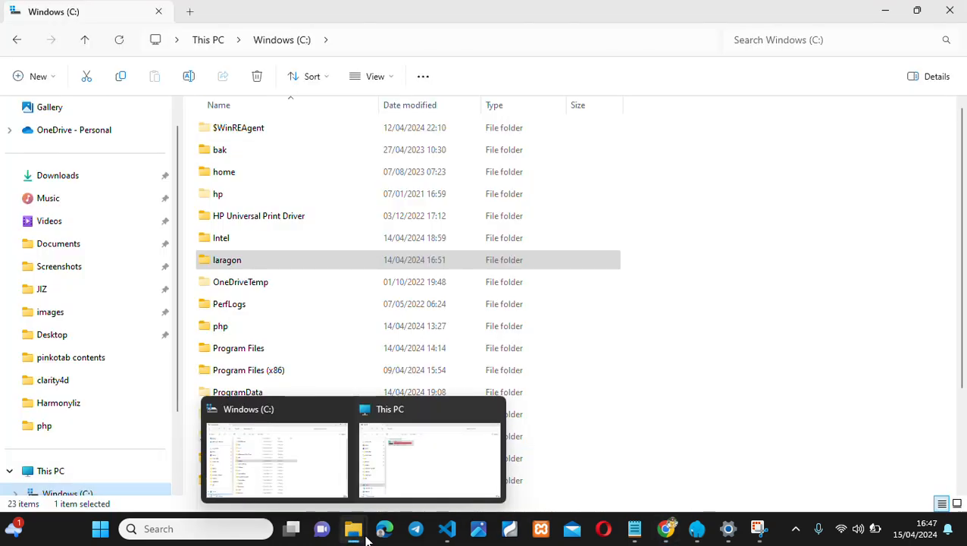
{"action": "left_click", "coordinate": [420, 457]}
{"action": "left_click", "coordinate": [91, 139]}
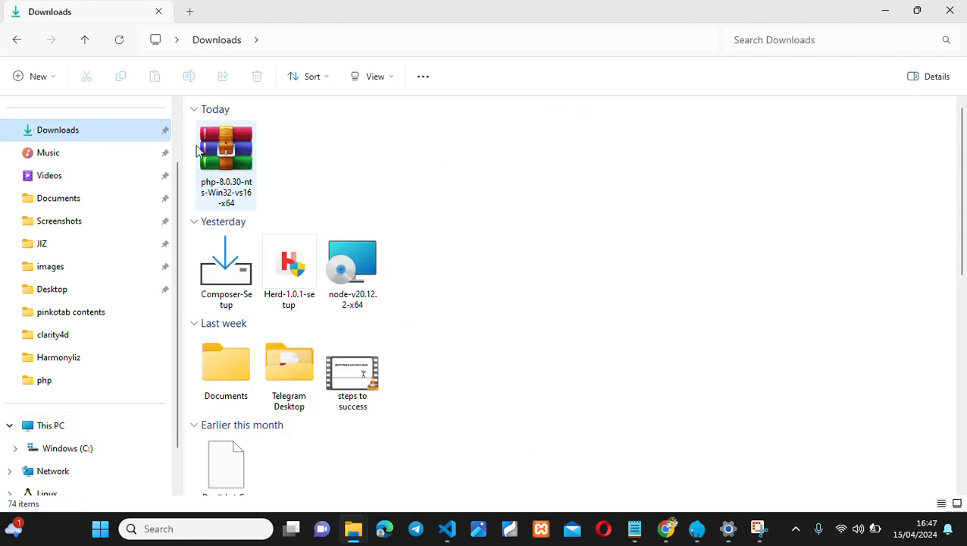
{"action": "left_click", "coordinate": [232, 168]}
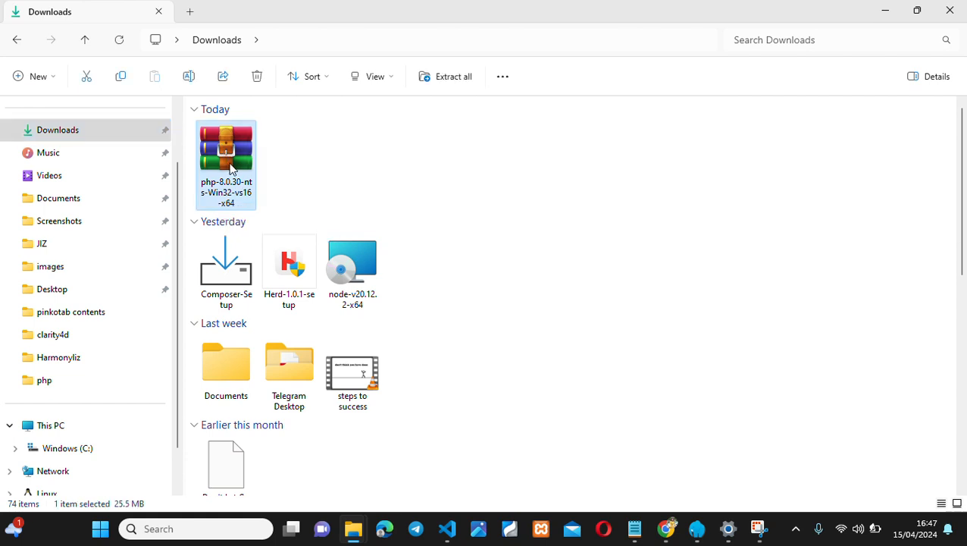
{"action": "key", "text": "ctrl+c"}
{"action": "key", "text": "ctrl+l"}
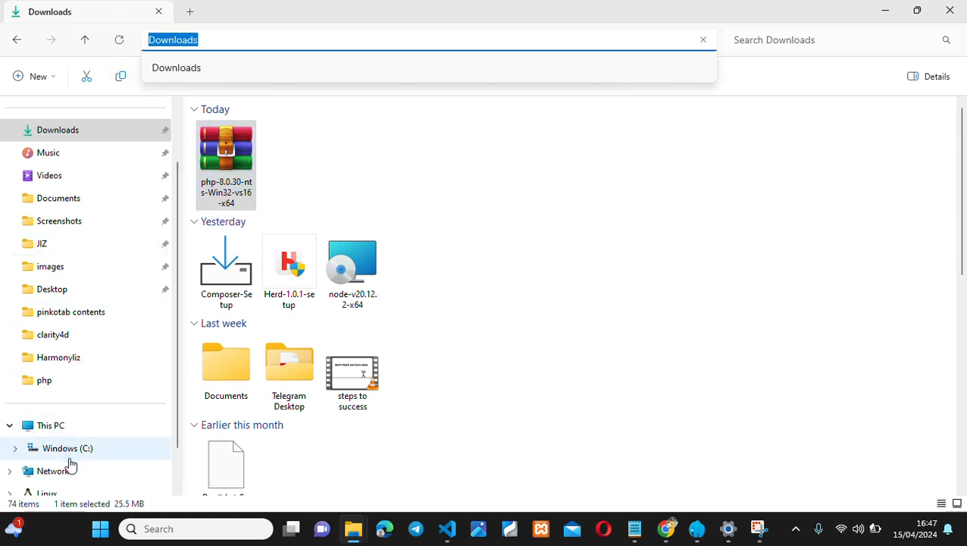
Paste the copied PHP archive into the laragon\bin\php folder on the C: drive
{"action": "left_click", "coordinate": [67, 450]}
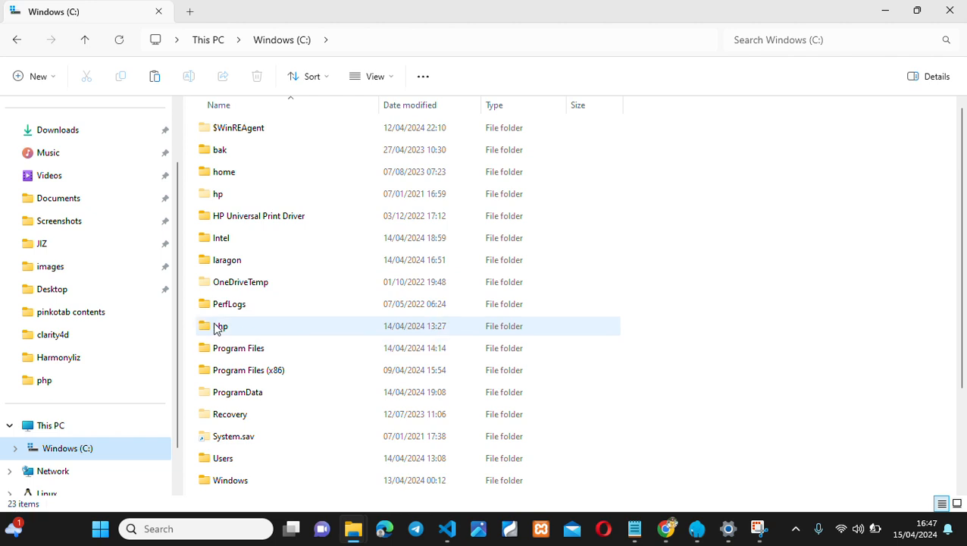
{"action": "left_click", "coordinate": [233, 263]}
{"action": "double_click", "coordinate": [234, 263]}
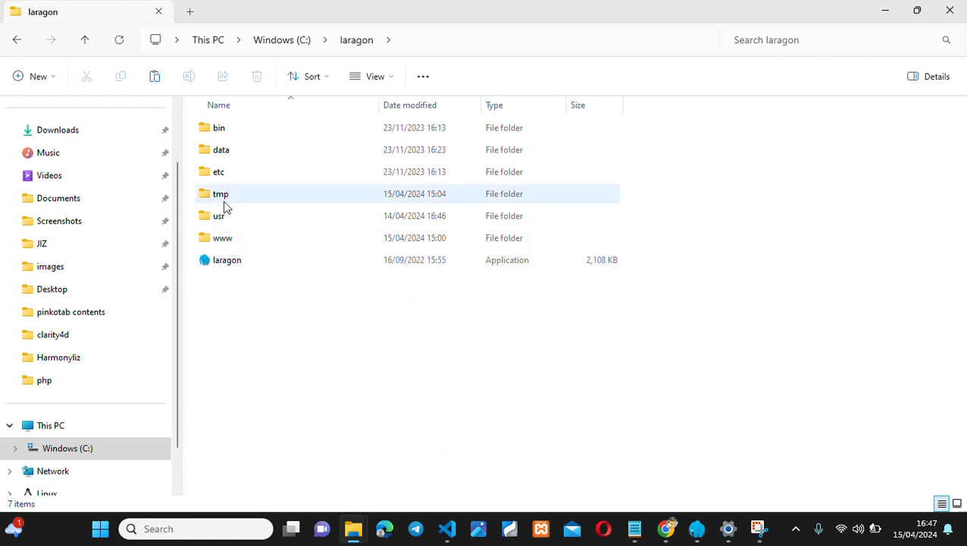
{"action": "left_click", "coordinate": [227, 130]}
{"action": "double_click", "coordinate": [228, 131]}
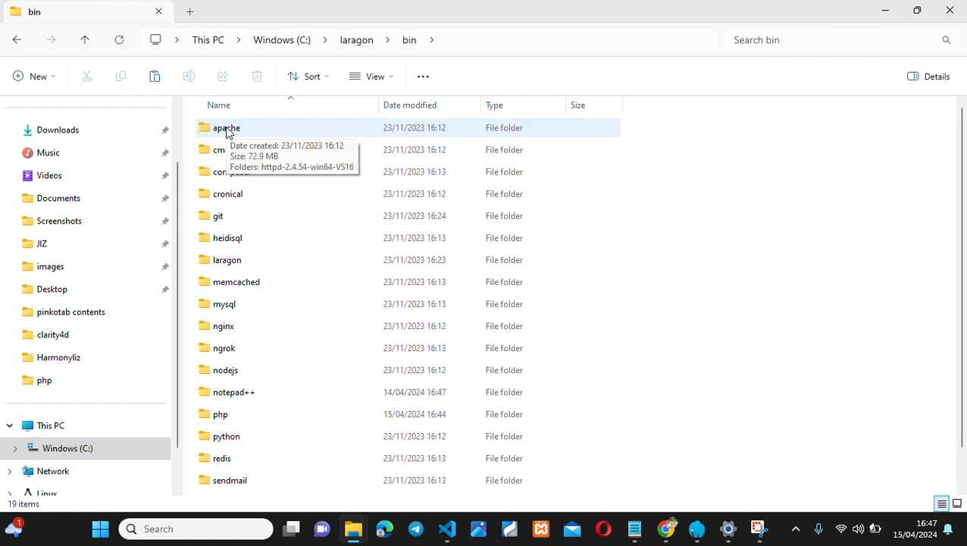
{"action": "double_click", "coordinate": [219, 418]}
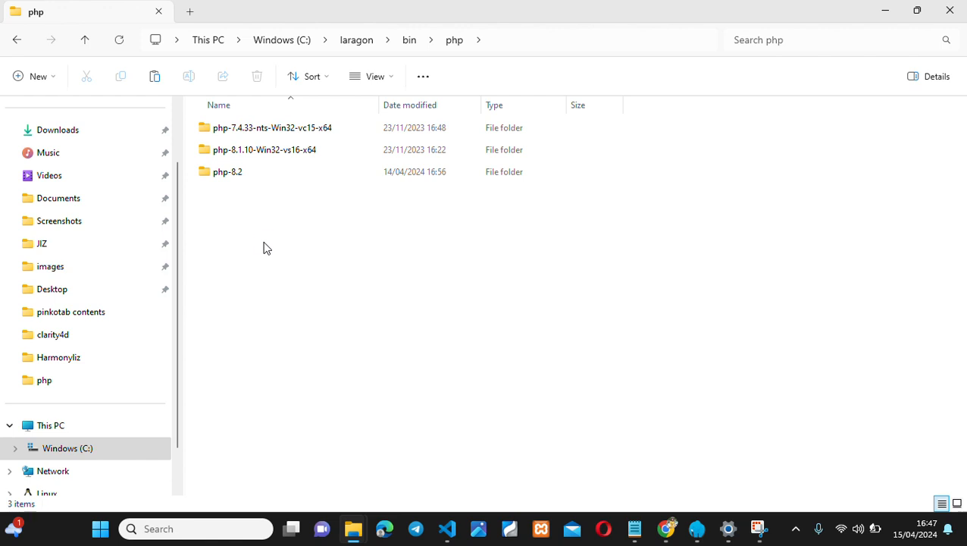
{"action": "key", "text": "ctrl+v"}
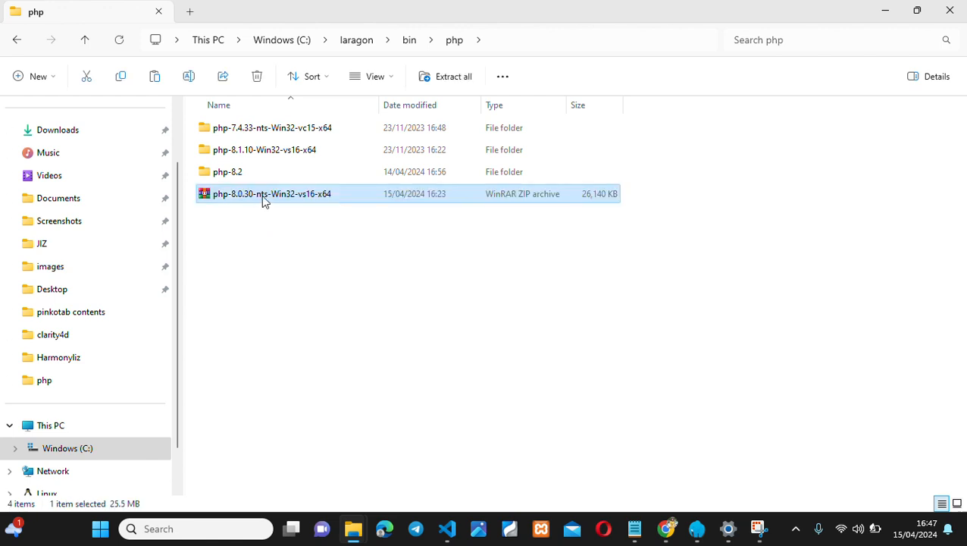
Extract the pasted archive with WinRAR into its own php-8.0.30-nts-Win32-vs16-x64 folder
{"action": "right_click", "coordinate": [263, 201]}
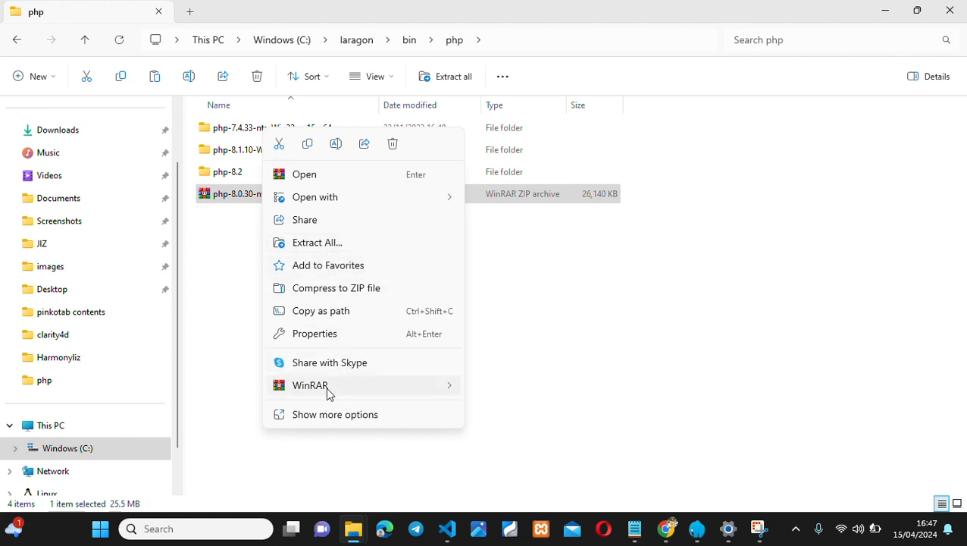
{"action": "mouse_move", "coordinate": [338, 390]}
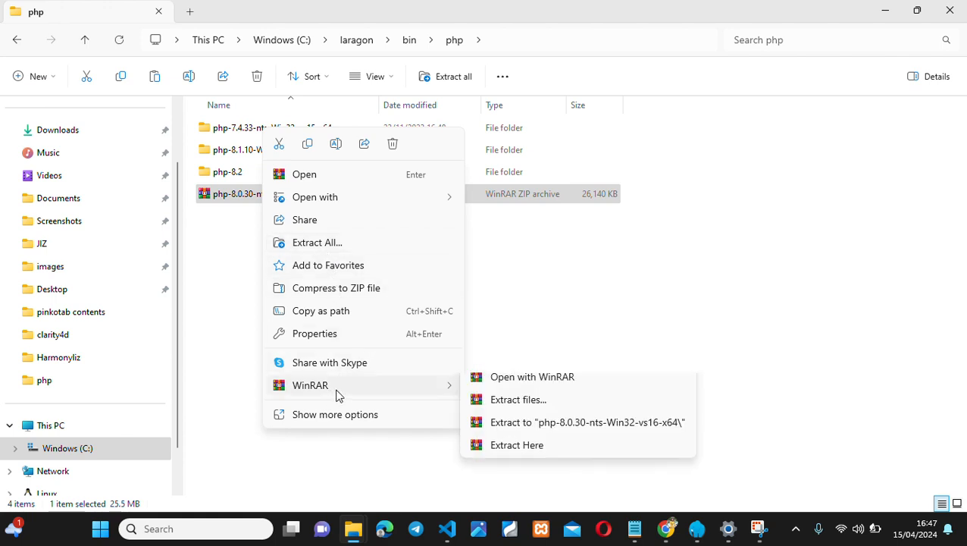
{"action": "left_click", "coordinate": [504, 438]}
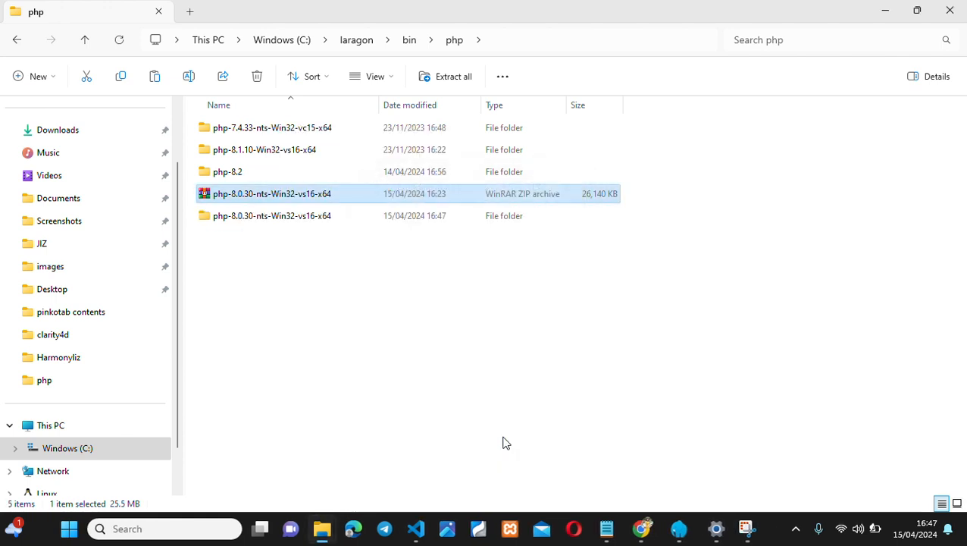
Permanently delete the php-8.0.30-nts-Win32-vs16-x64 ZIP archive from Laragon's php folder, keeping the extracted folder
{"action": "left_click", "coordinate": [262, 195]}
{"action": "left_click", "coordinate": [274, 270]}
{"action": "left_click", "coordinate": [292, 197]}
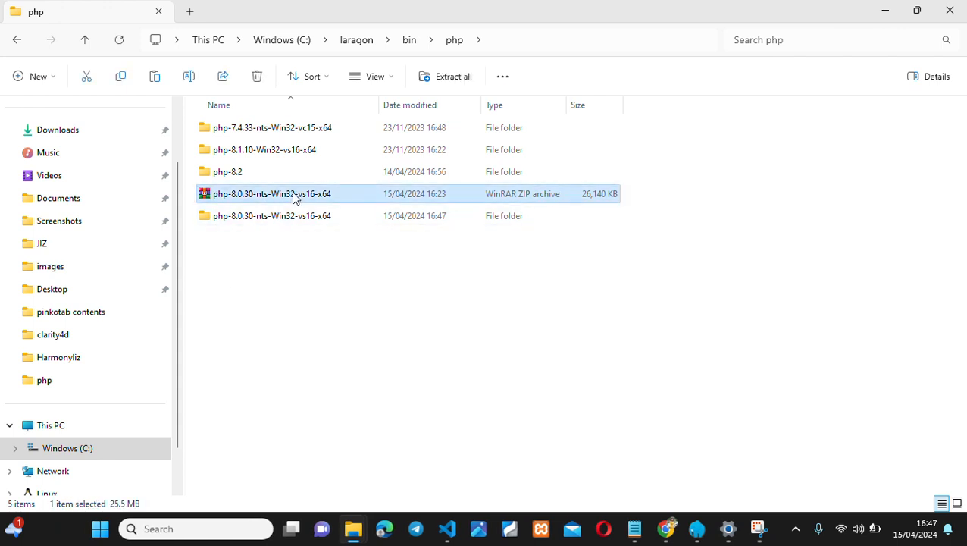
{"action": "key", "text": "shift+Delete"}
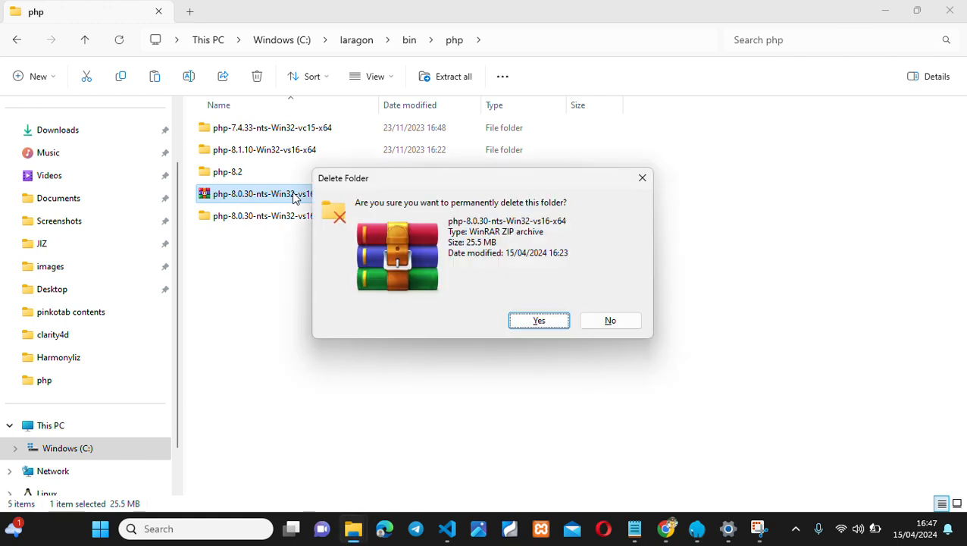
{"action": "key", "text": "Return"}
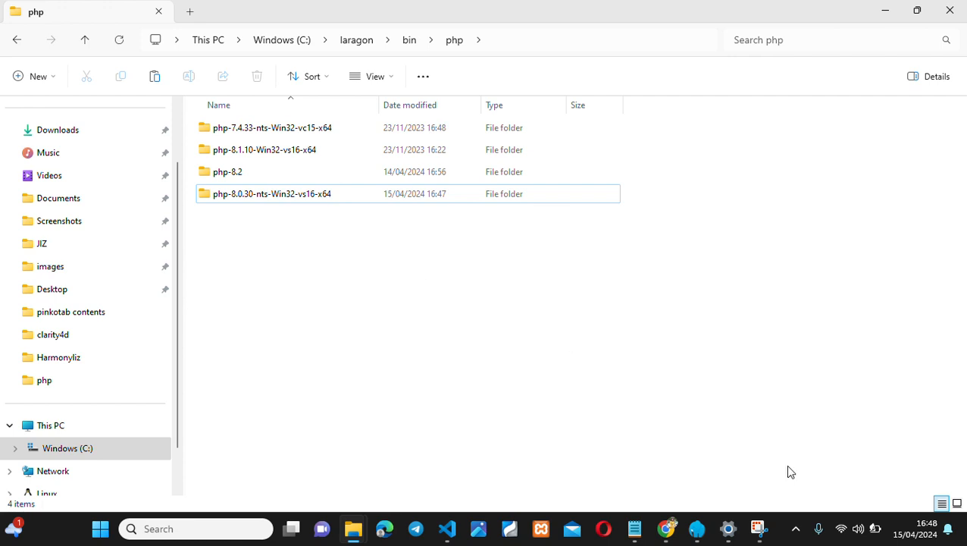
Switch to Laragon, set its PHP version to php-7.4.33-nts-Win32-vc15-x64, and stop and restart all services
{"action": "left_click", "coordinate": [698, 530]}
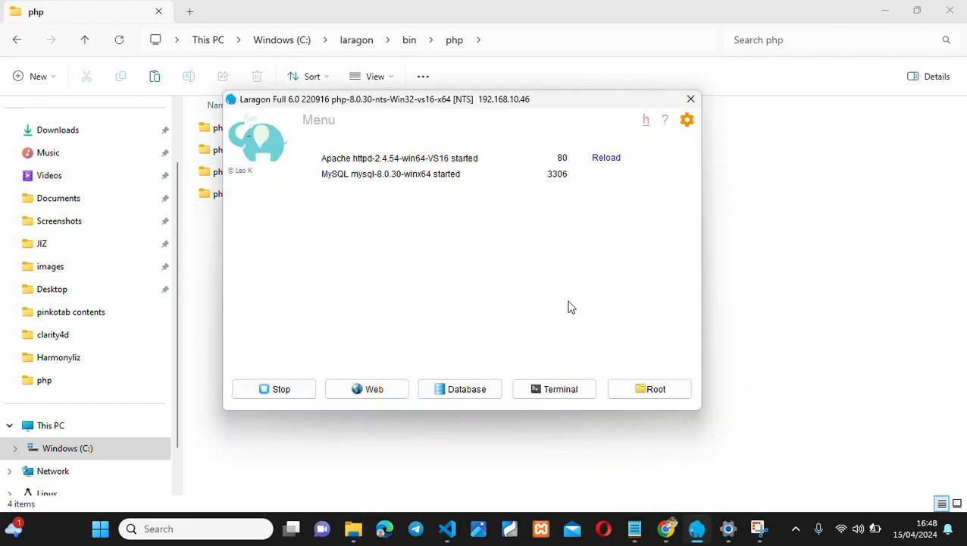
{"action": "right_click", "coordinate": [453, 174]}
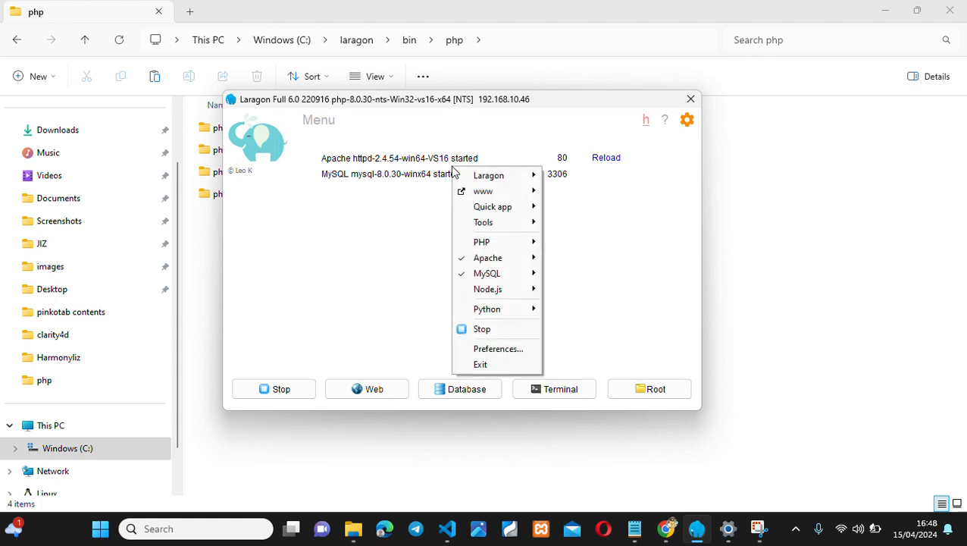
{"action": "mouse_move", "coordinate": [505, 247]}
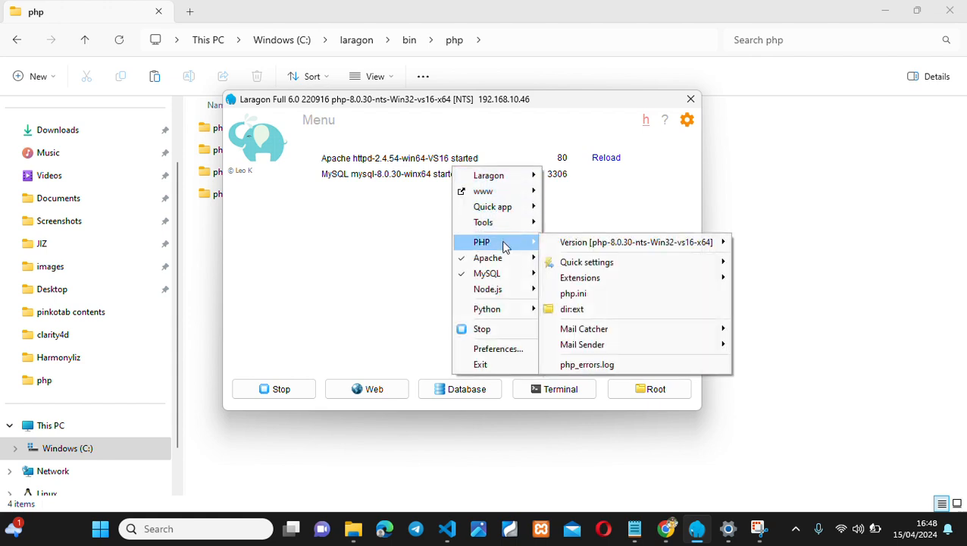
{"action": "mouse_move", "coordinate": [584, 246]}
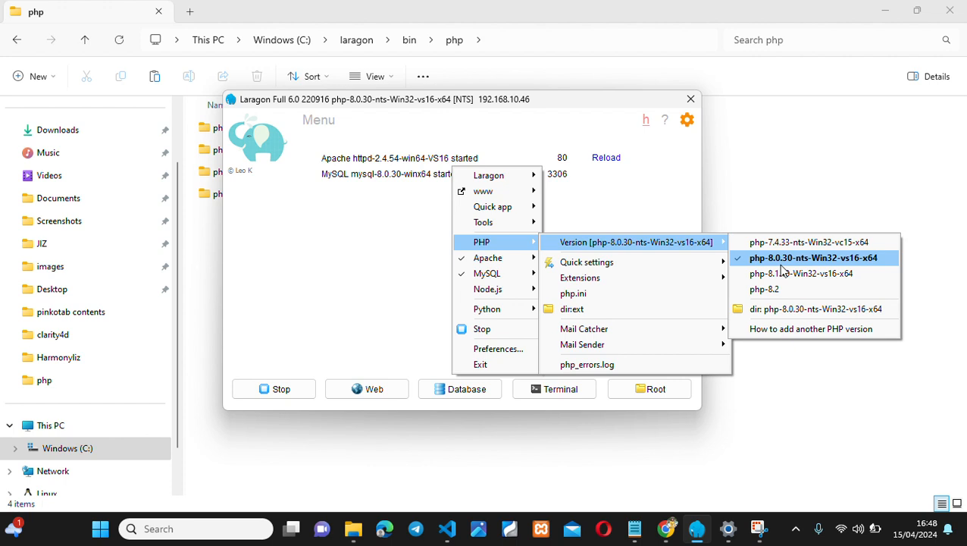
{"action": "left_click", "coordinate": [762, 246]}
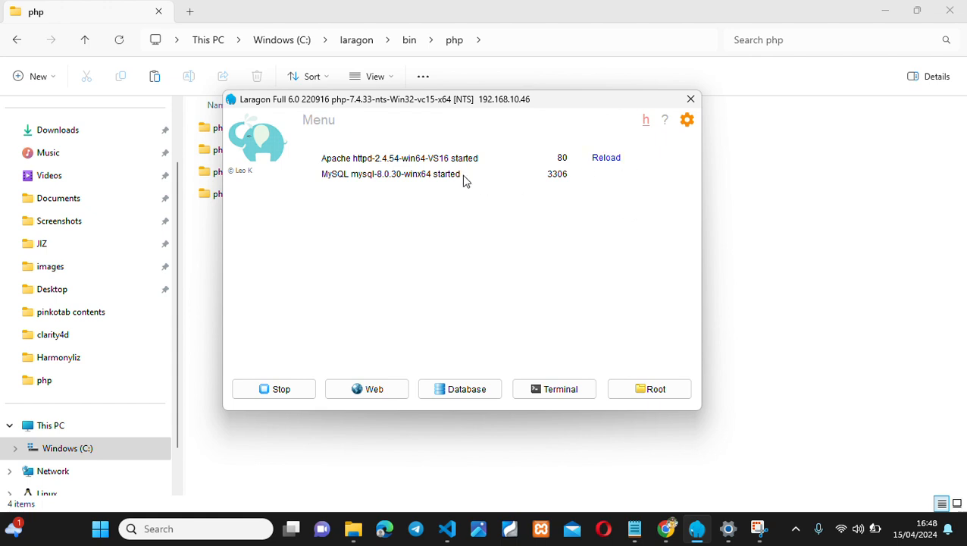
{"action": "left_click", "coordinate": [280, 396]}
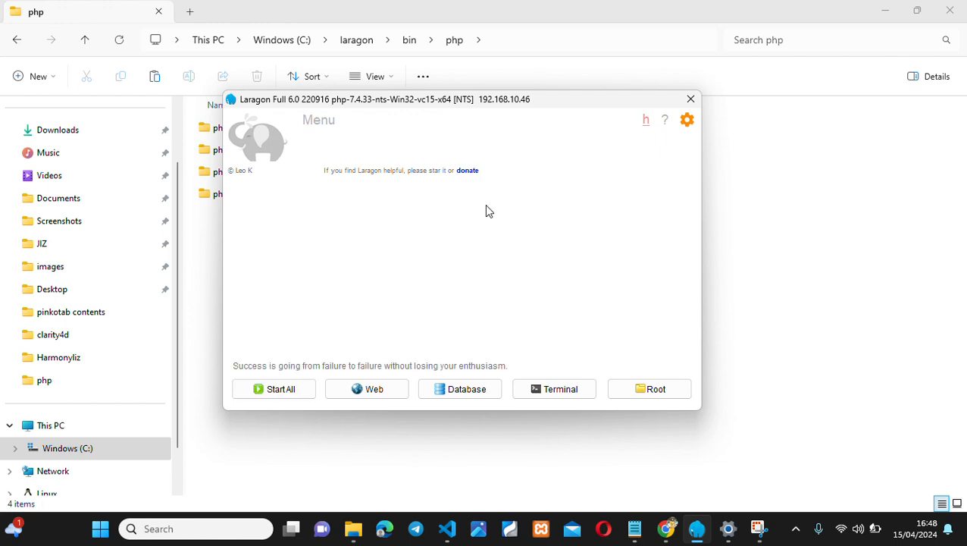
{"action": "left_click", "coordinate": [297, 398]}
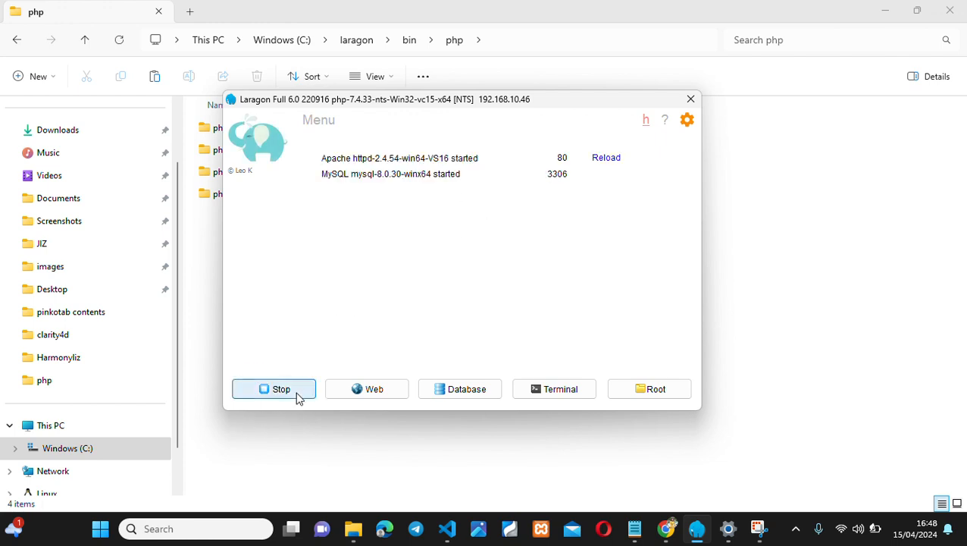
Set Laragon's active PHP version to php-8.0.30-nts-Win32-vs16-x64
{"action": "right_click", "coordinate": [474, 162]}
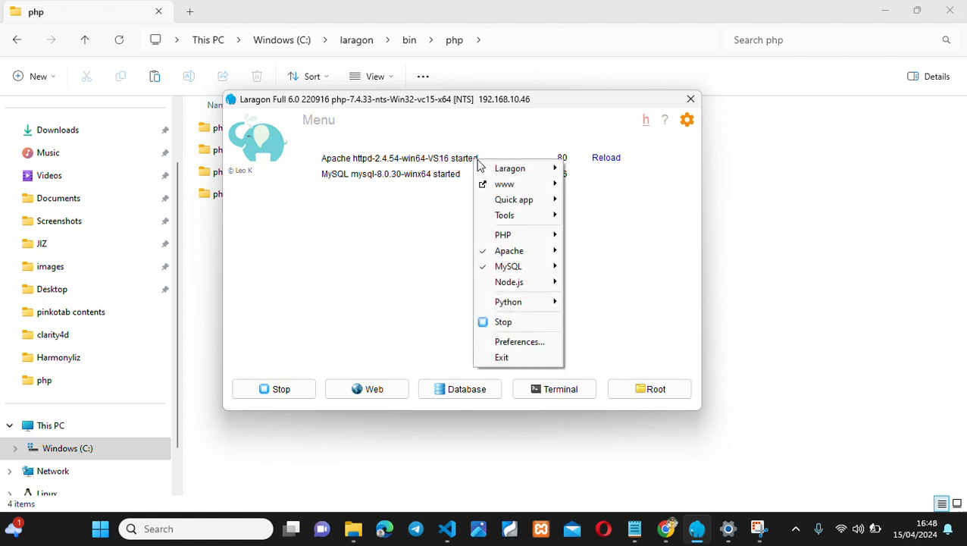
{"action": "mouse_move", "coordinate": [538, 239]}
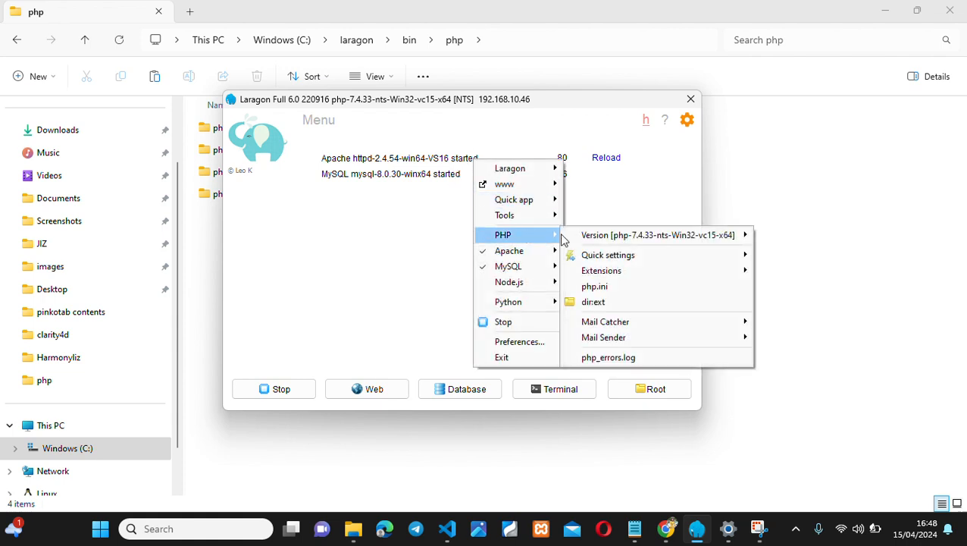
{"action": "mouse_move", "coordinate": [631, 237]}
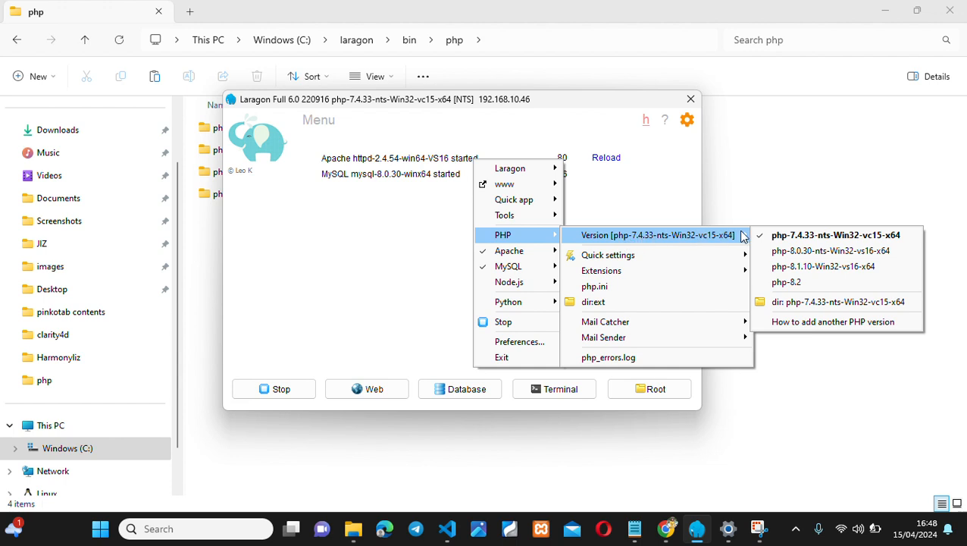
{"action": "left_click", "coordinate": [809, 253]}
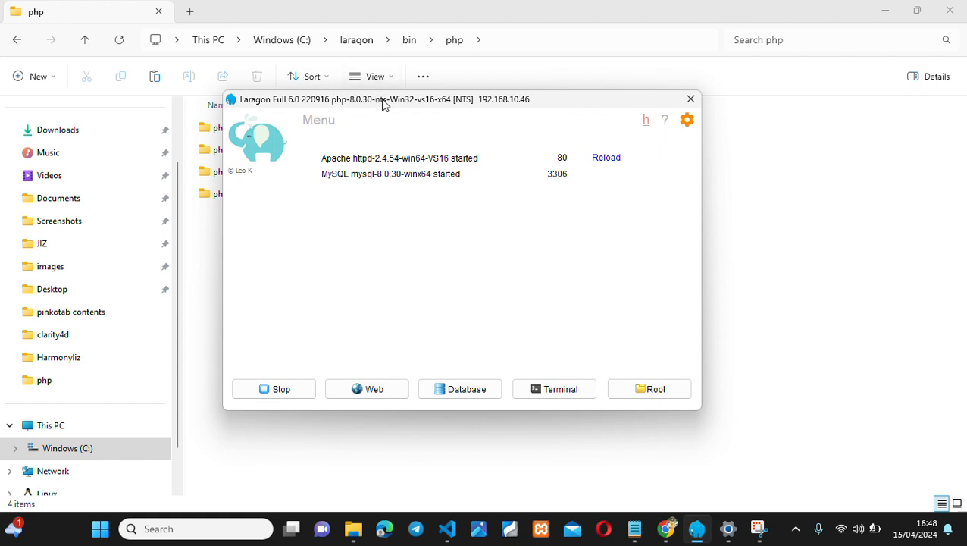
{"action": "left_click", "coordinate": [476, 389]}
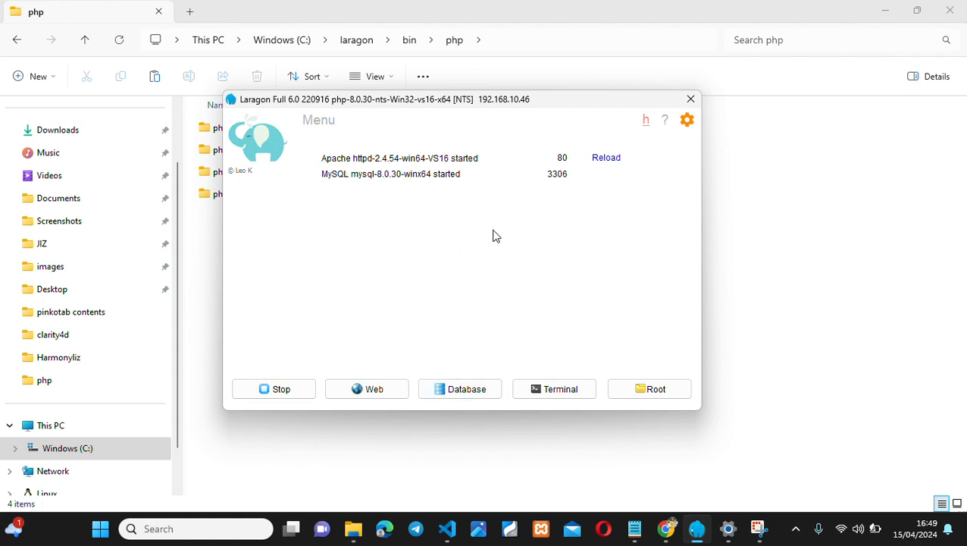